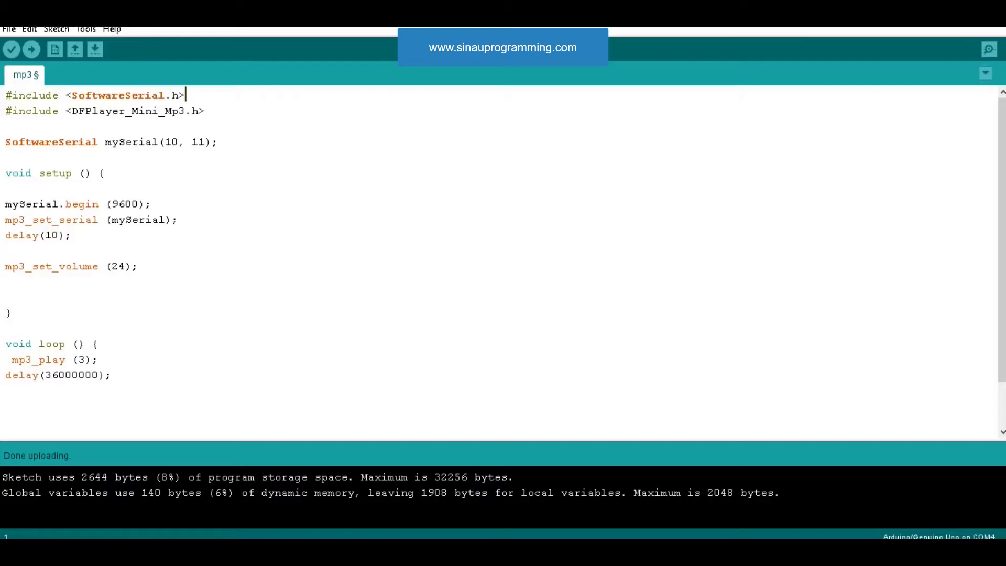
type("/")
type("/ INC")
type("LUDE LI")
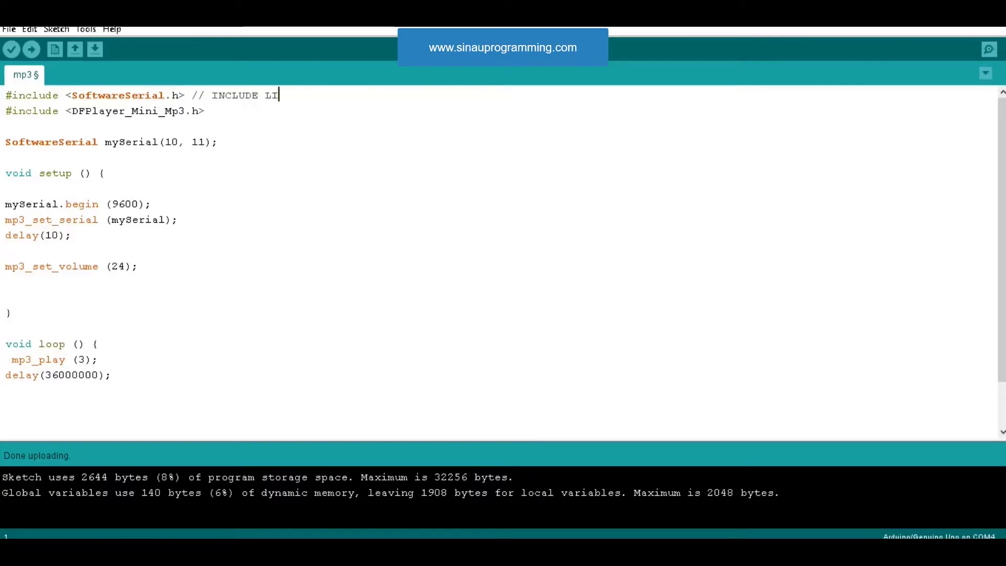
type("BRARY")
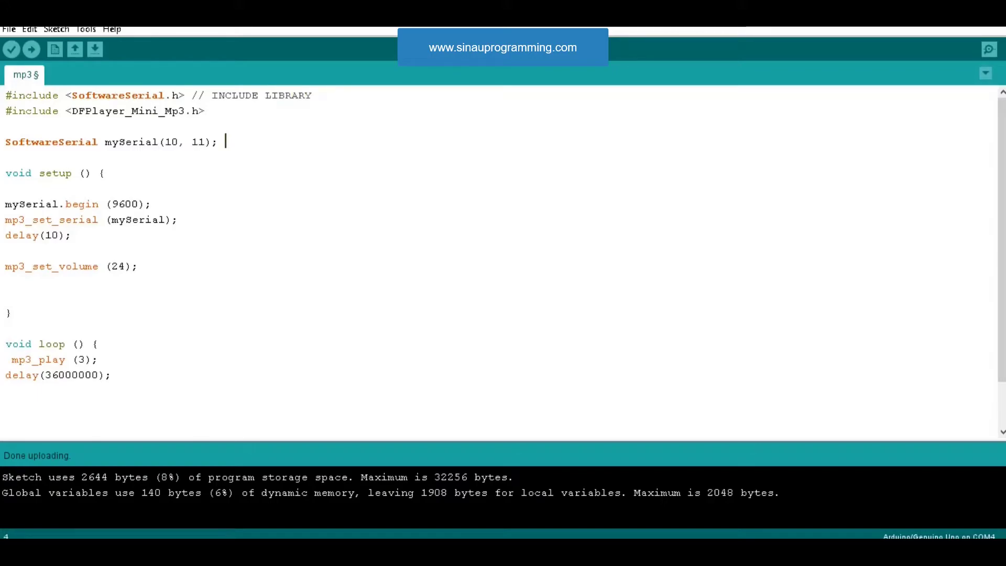
type(" // ")
type("T")
type("X RX")
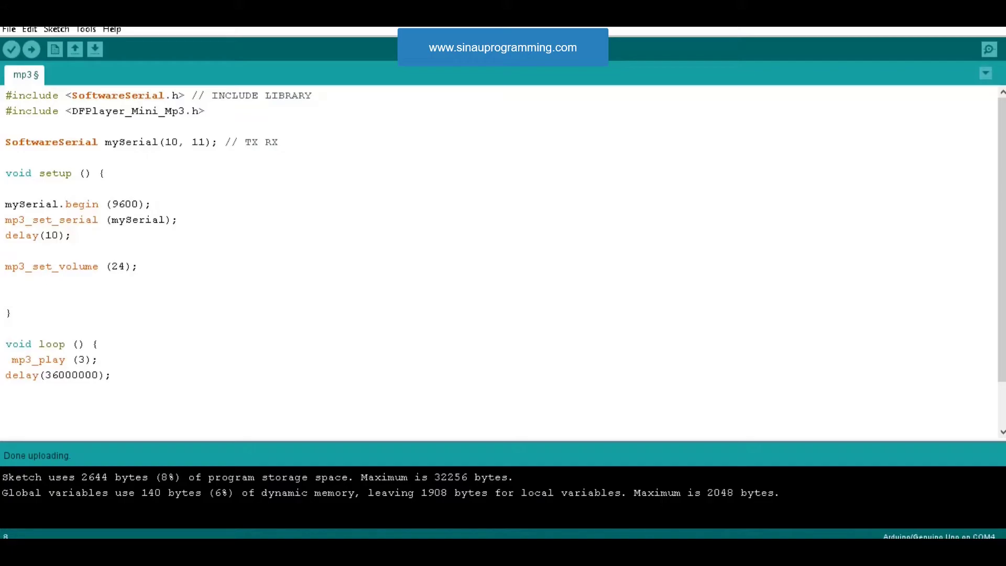
type(" // ")
type("KOM")
type("UNIKASI S")
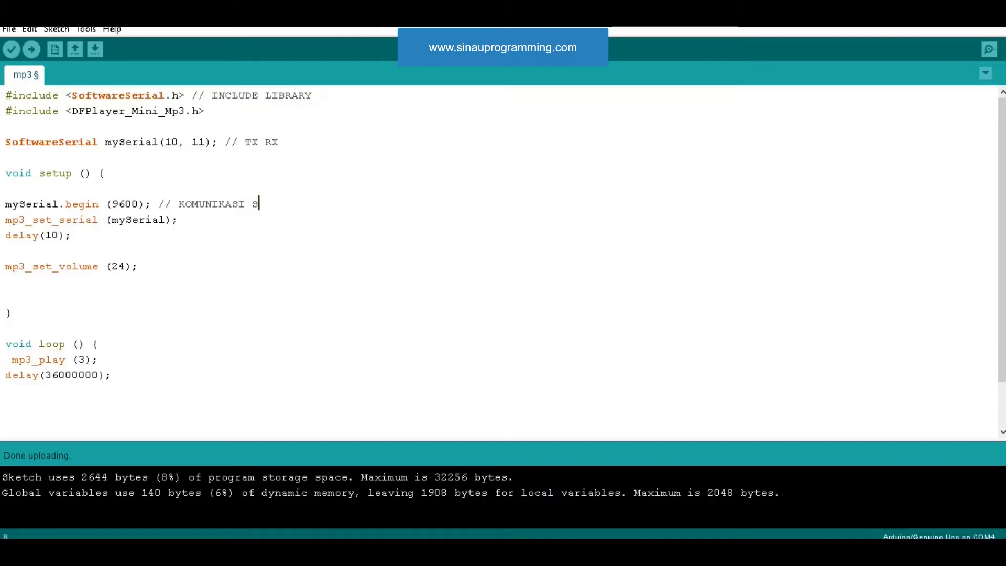
type("ER")
type("IAL")
Move to the mp3_set_serial line to add its 'SET UP UNTUK MEMULAI MEMUTAR MUSIK' comment.
key("Down")
type("// ")
type("SE")
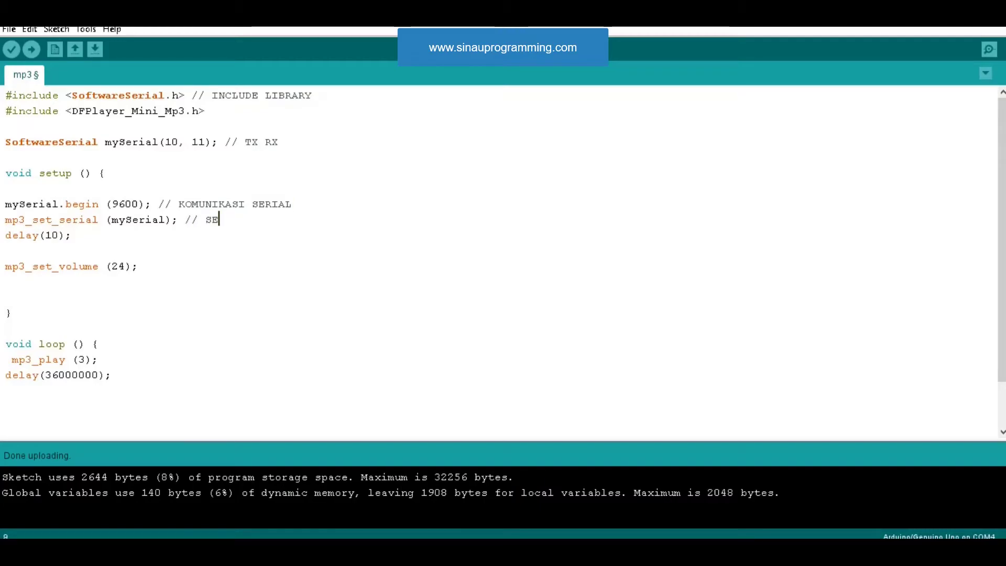
type("T UP ")
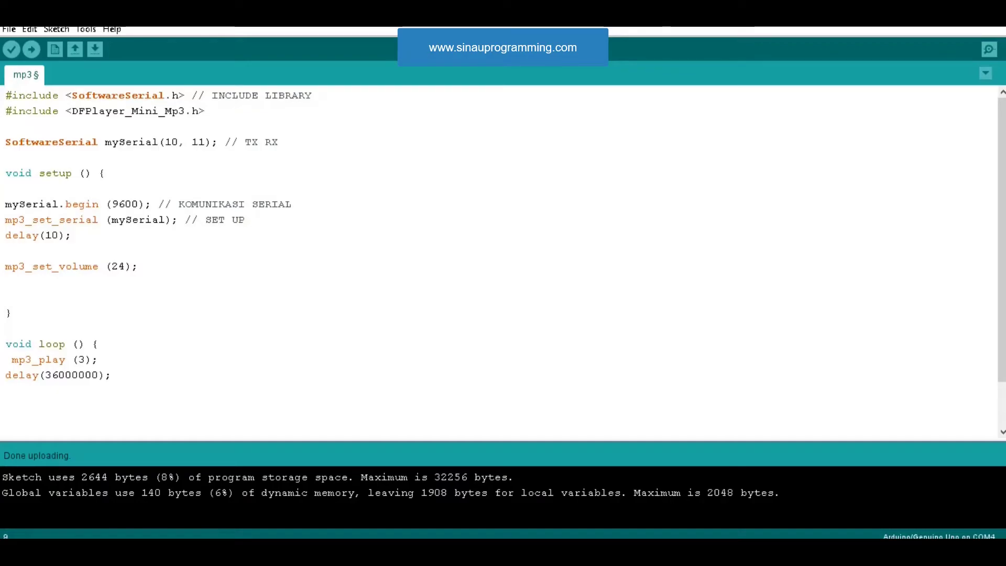
type("UNTU ")
type("K MEMU")
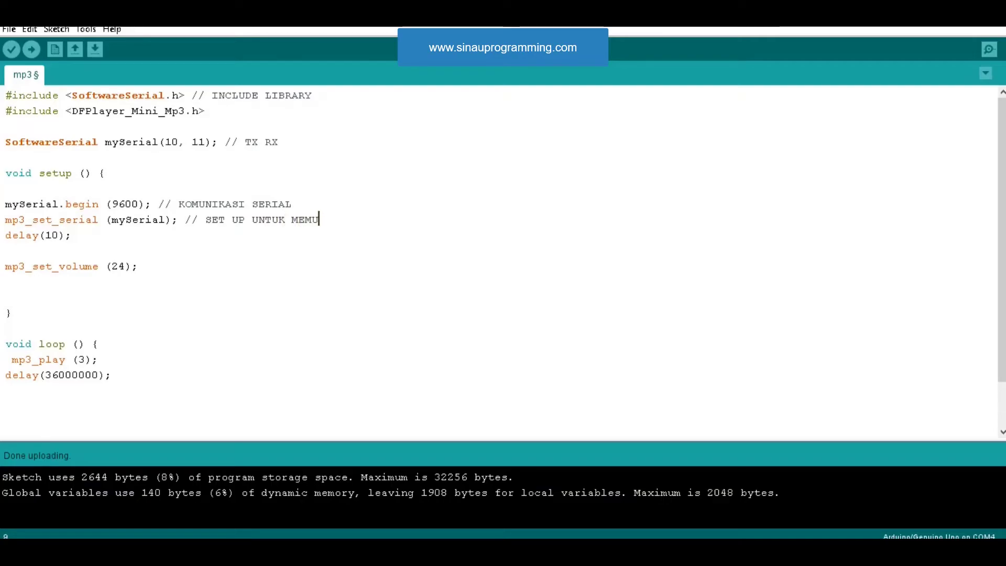
type("LAI ")
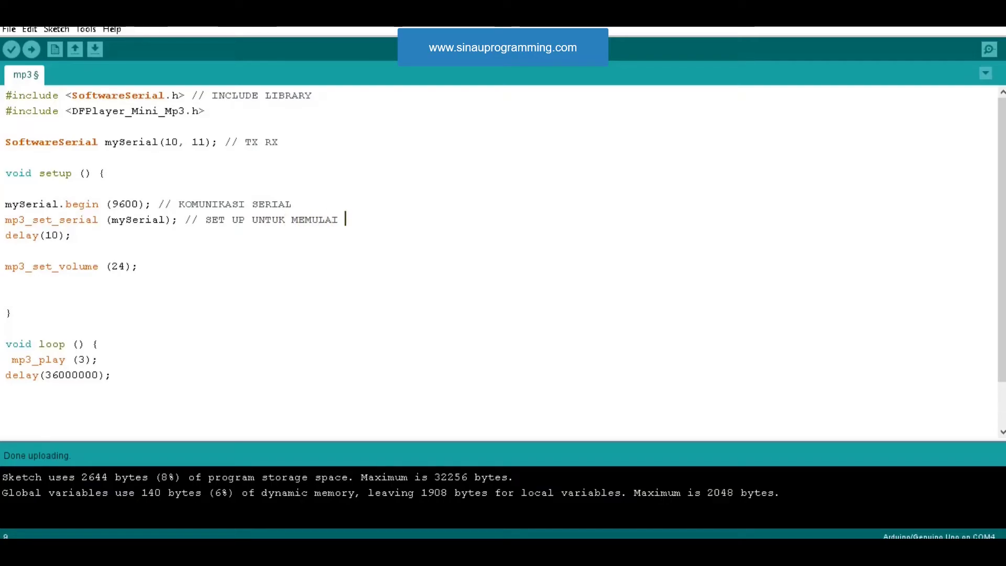
type("MEMUT")
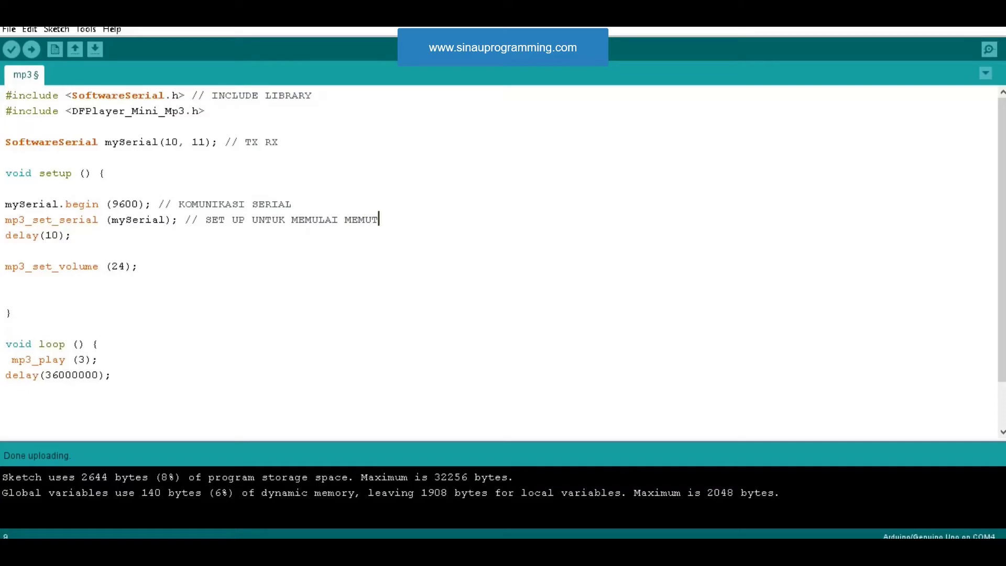
type("ARMU")
type("SIK")
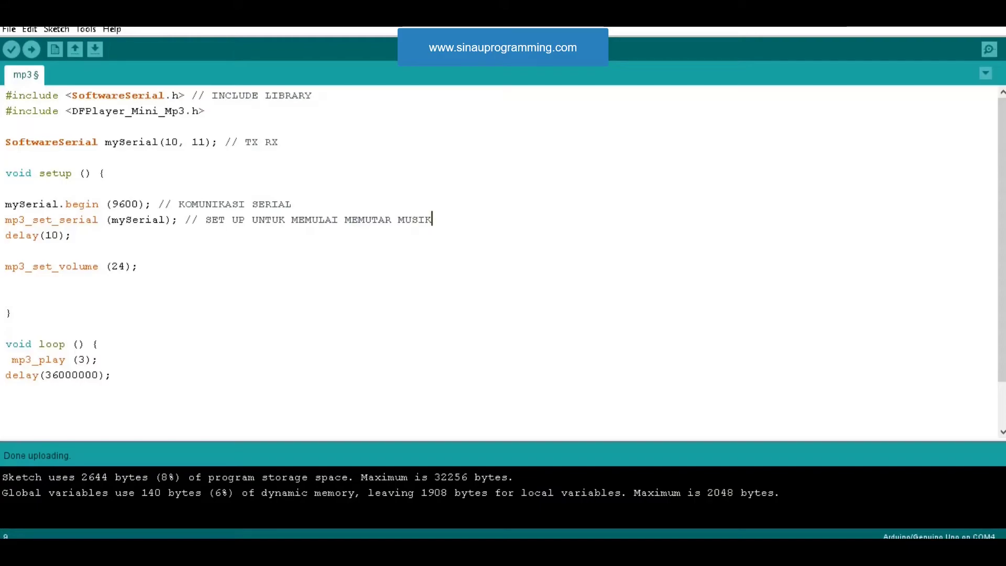
Add VOLUME VIDIO, PLAY NOMER 3 and WAKTU UNTUK MEMUTAR LAGU comments, then verify (2644 bytes).
key("Down")
key("Down")
key("Down")
type("// VOL")
type("UME ")
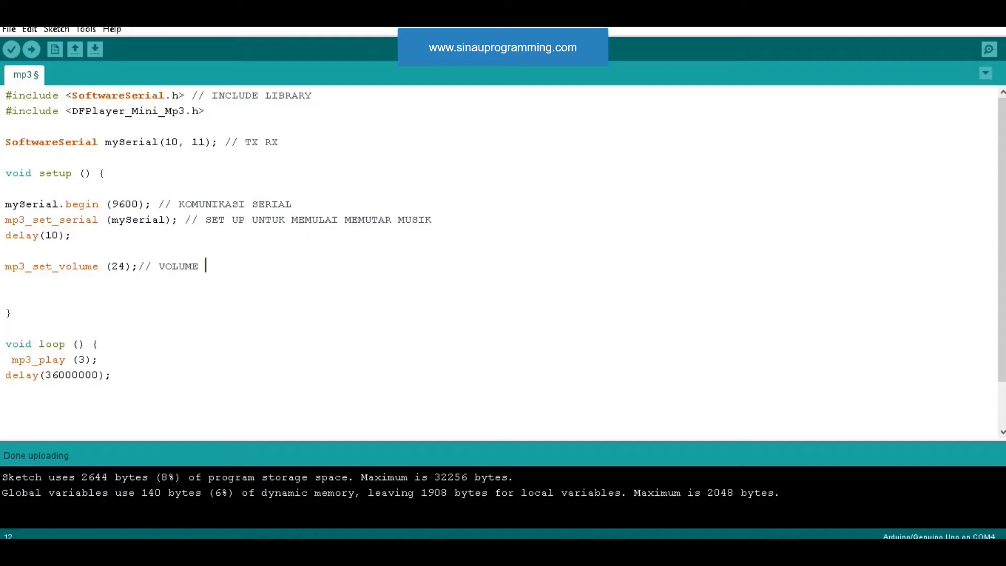
type("VIDIO")
key("Down")
key("Down")
key("Down")
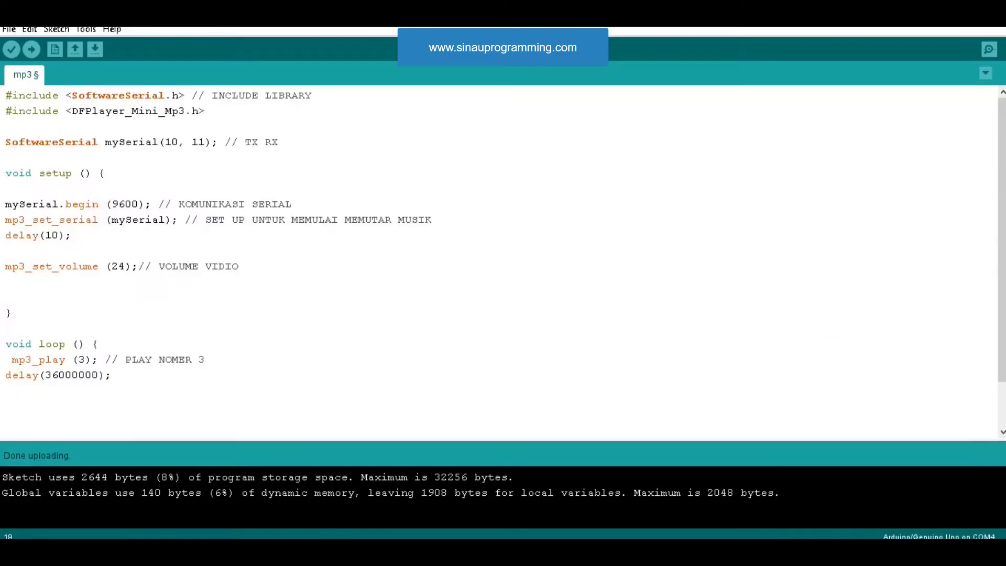
type("...")
key("BackSpace")
key("BackSpace")
type("// ")
type("JE")
key("BackSpace")
key("BackSpace")
type("W")
type("AKTU")
type(" UNTUK ME")
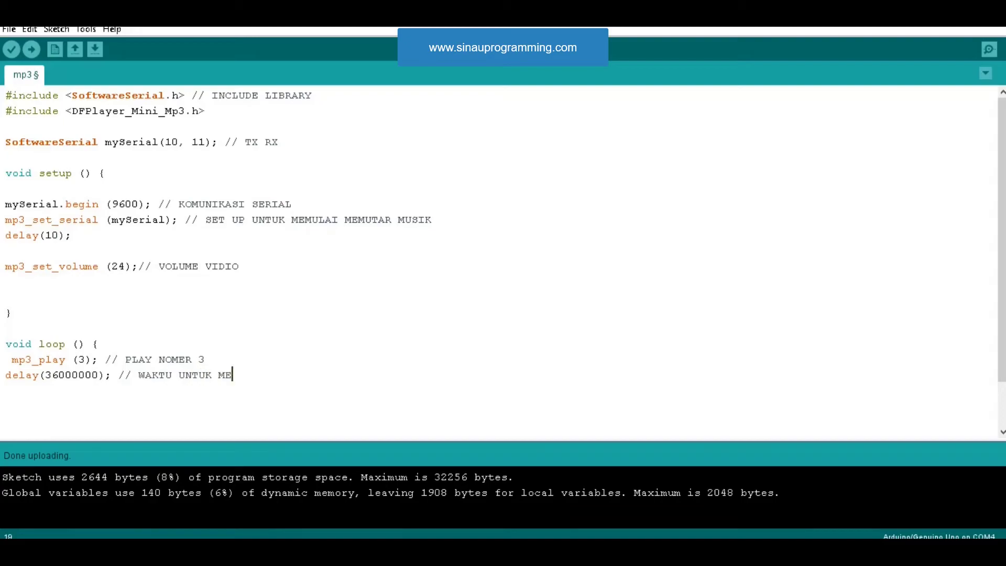
type("MUTAR")
type(" LA")
type("GU")
key("ctrl+r")
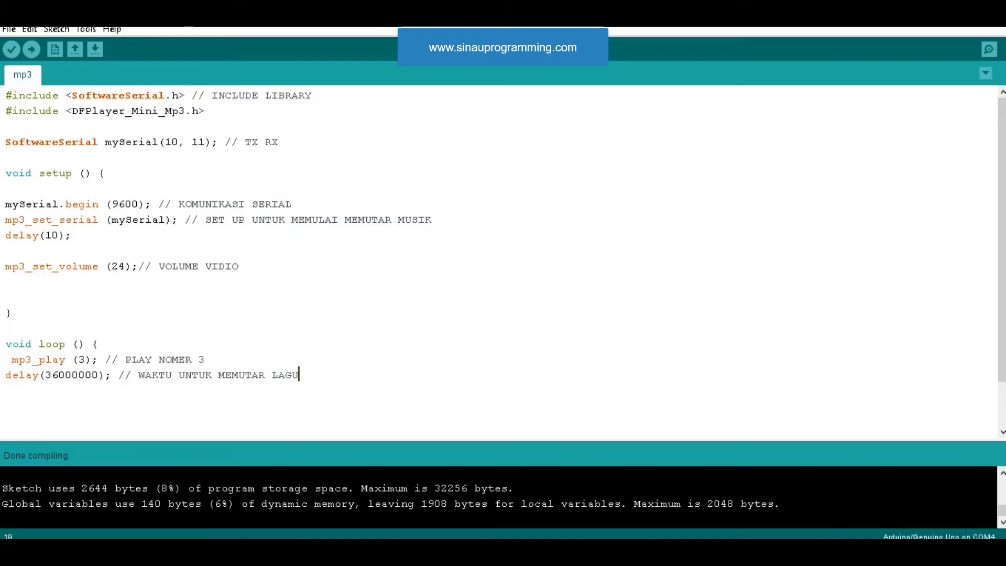
Confirm board Arduino/Genuino Uno on COM4 and upload the commented sketch.
left_click(86, 29)
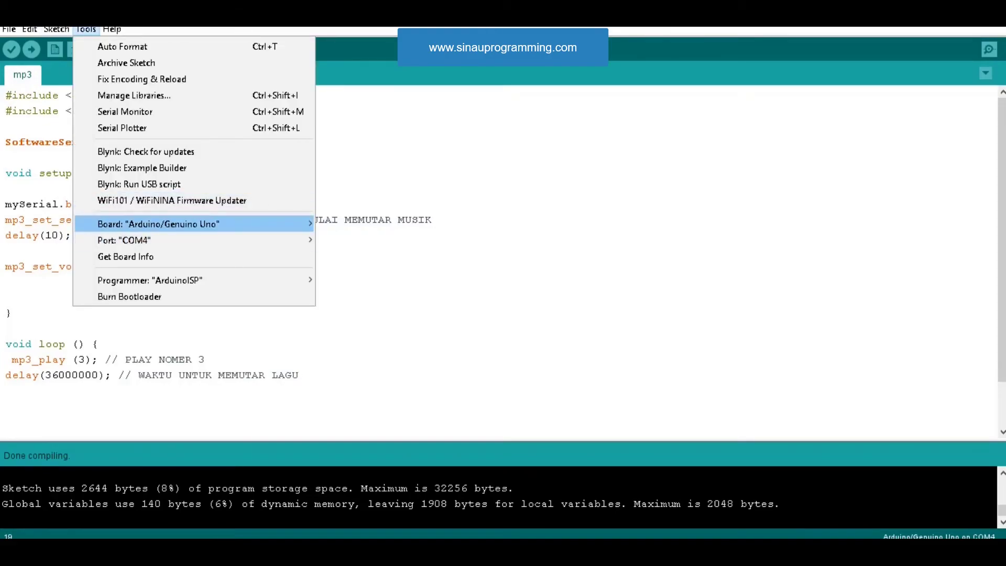
key("Escape")
key("Escape")
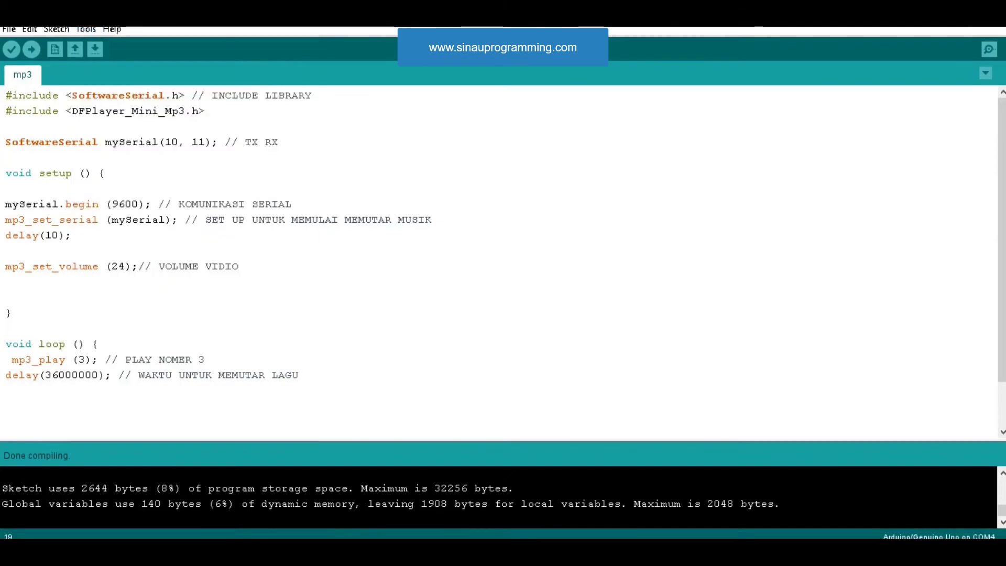
key("ctrl+u")
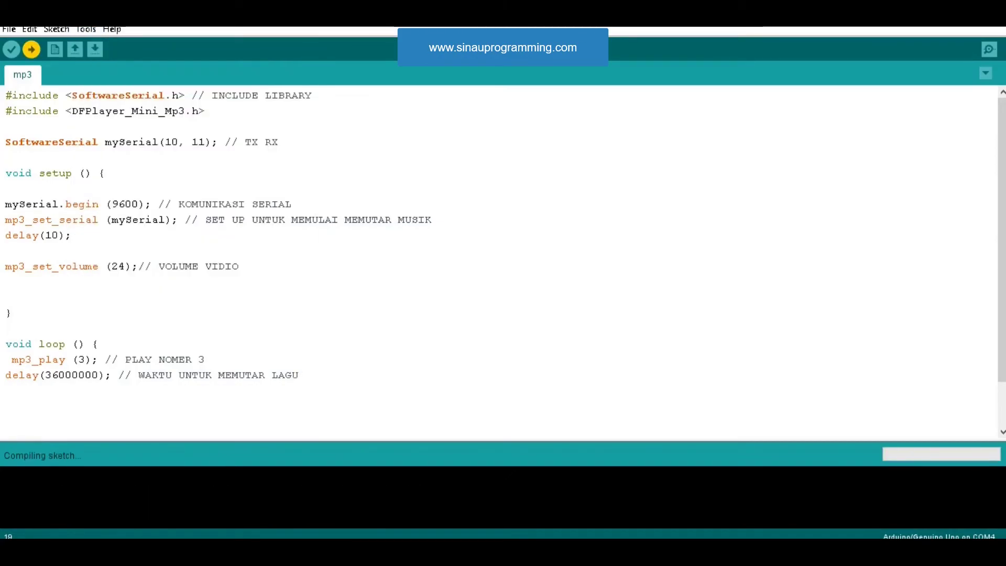